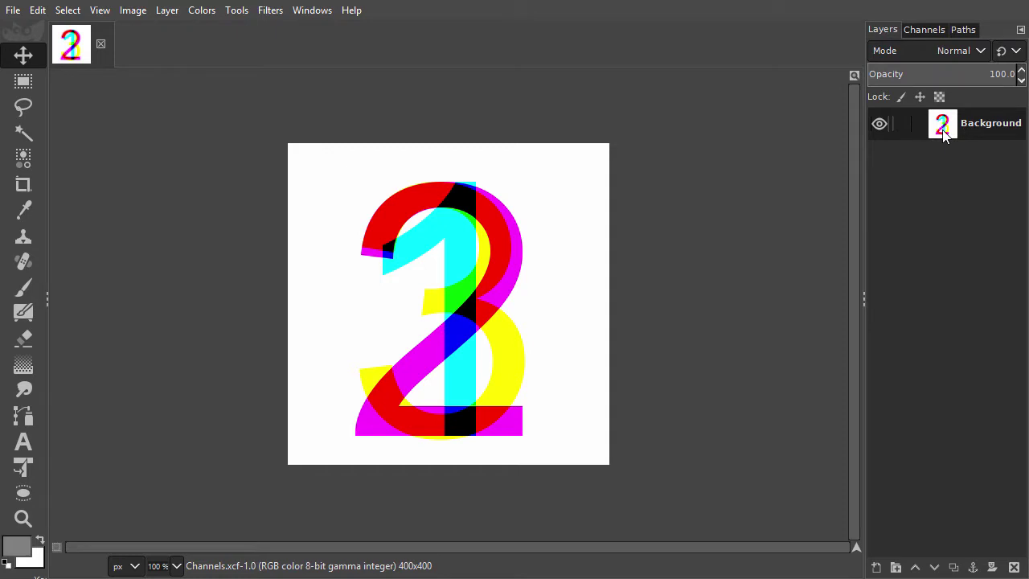
- Show the Channels tab listing the Red, Green and Blue channels, and open the dock's tab menu
{"action": "left_click", "coordinate": [921, 31]}
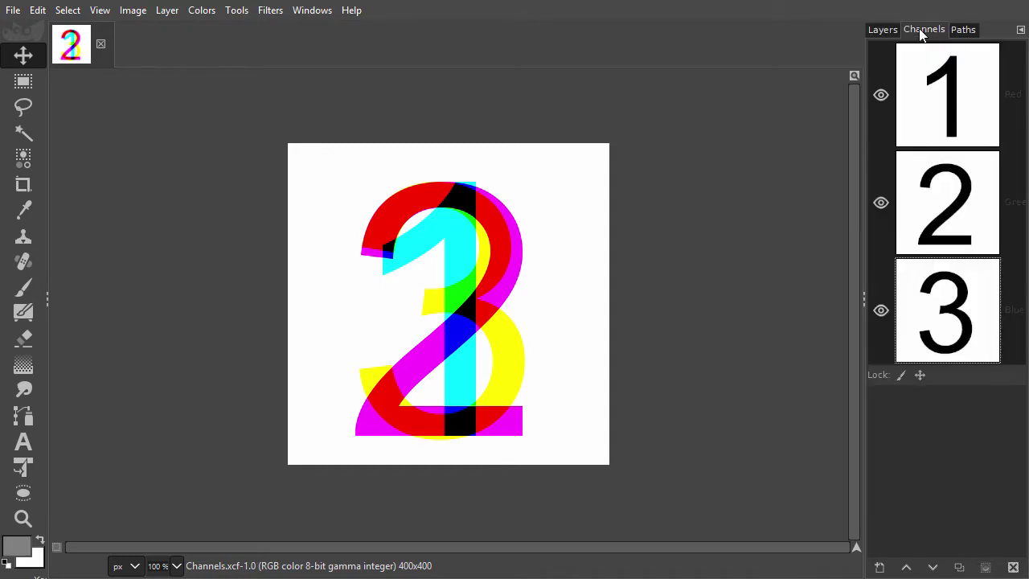
{"action": "left_click", "coordinate": [1020, 31]}
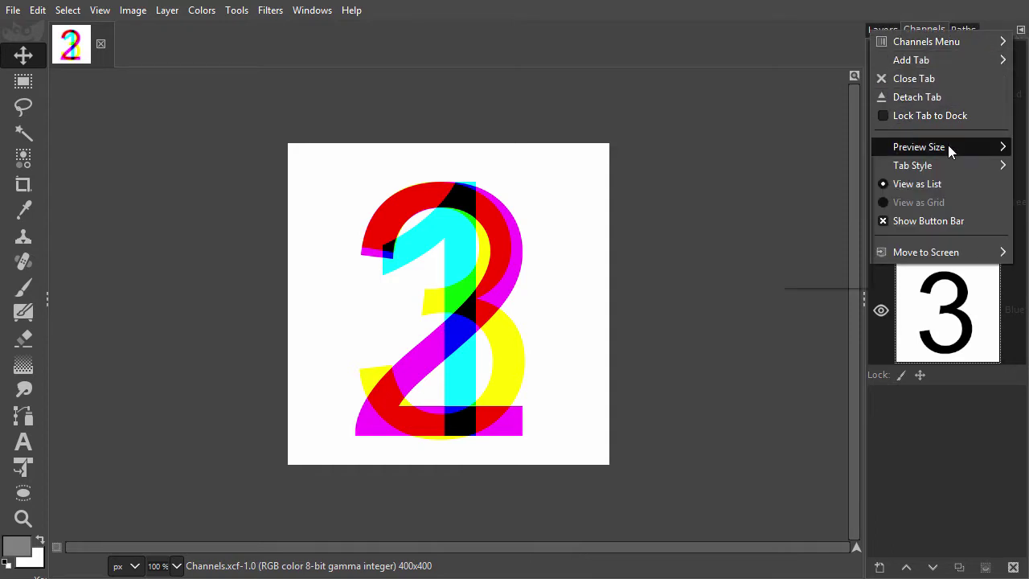
{"action": "mouse_move", "coordinate": [919, 146]}
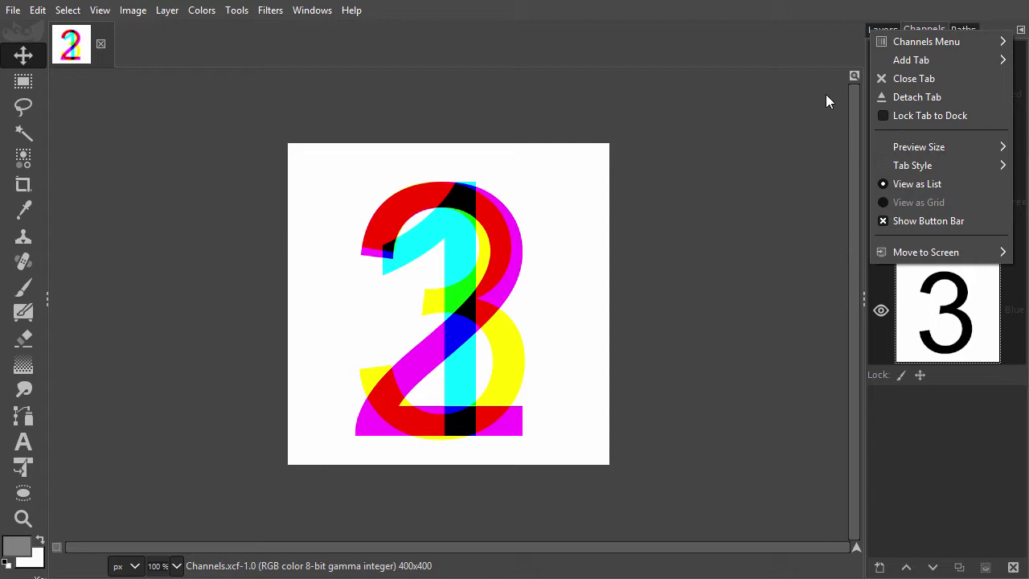
- Close the dock's tab menu, leaving the channel previews large enough to read 1, 2 and 3
{"action": "left_click", "coordinate": [826, 101]}
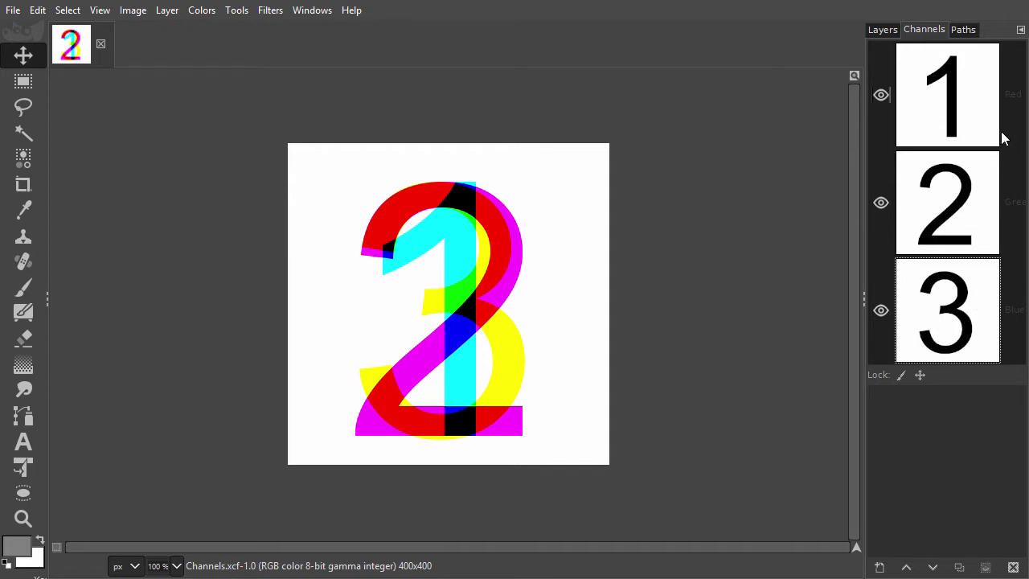
- Apply Channel to Selection to the Red, then Green, then Blue channel, ending with Blue
{"action": "right_click", "coordinate": [950, 105]}
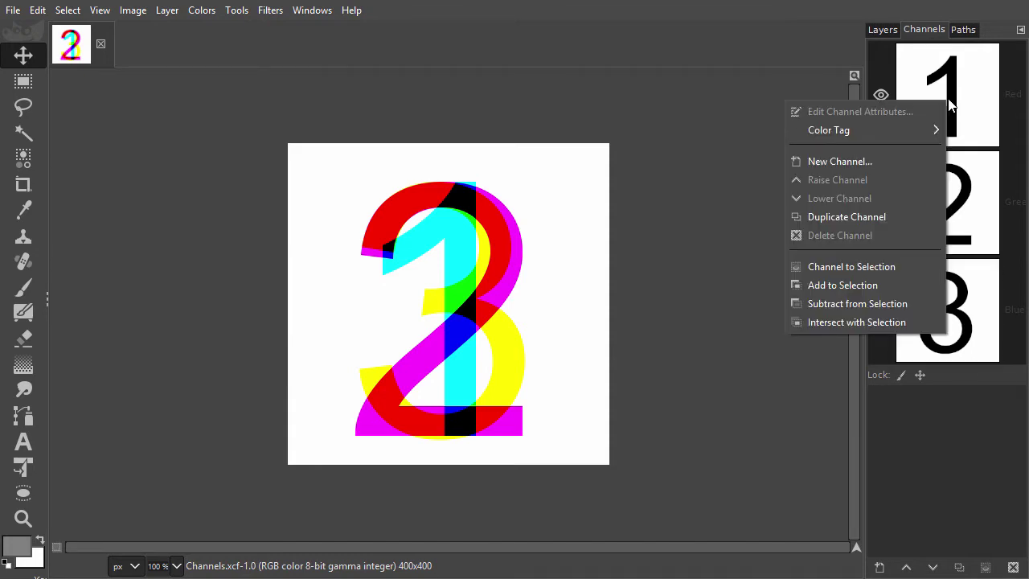
{"action": "left_click", "coordinate": [882, 266]}
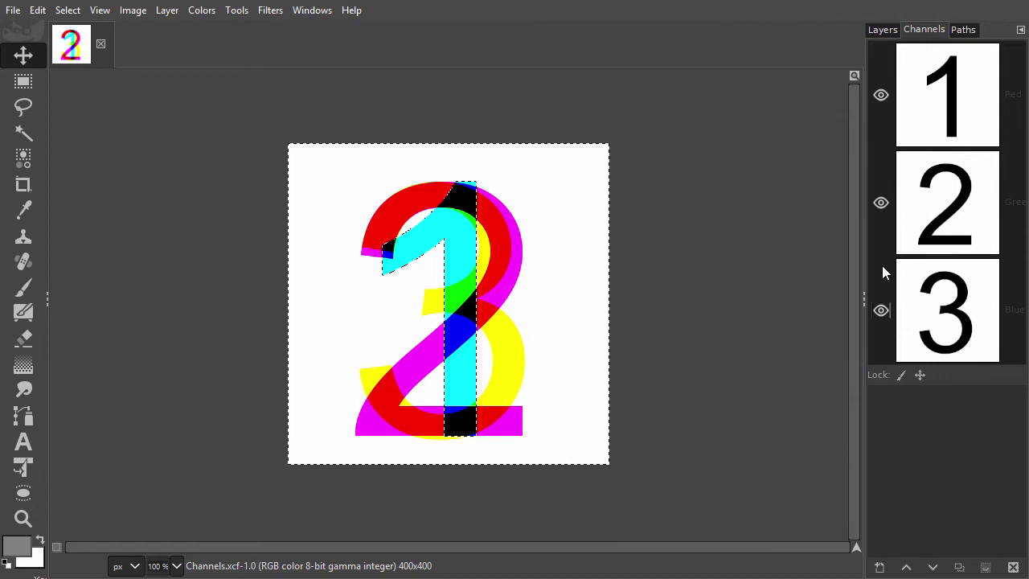
{"action": "right_click", "coordinate": [947, 222]}
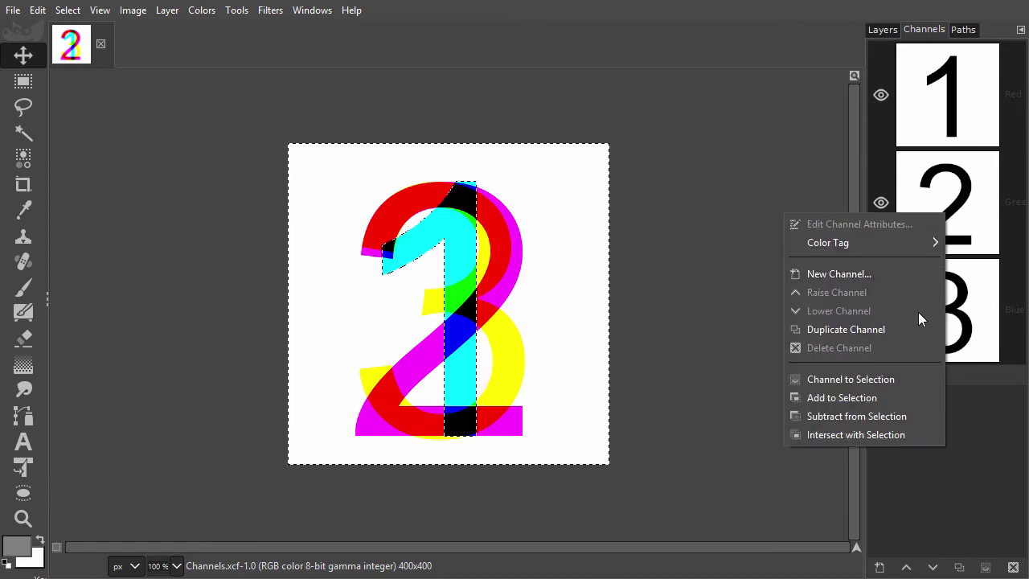
{"action": "left_click", "coordinate": [890, 379]}
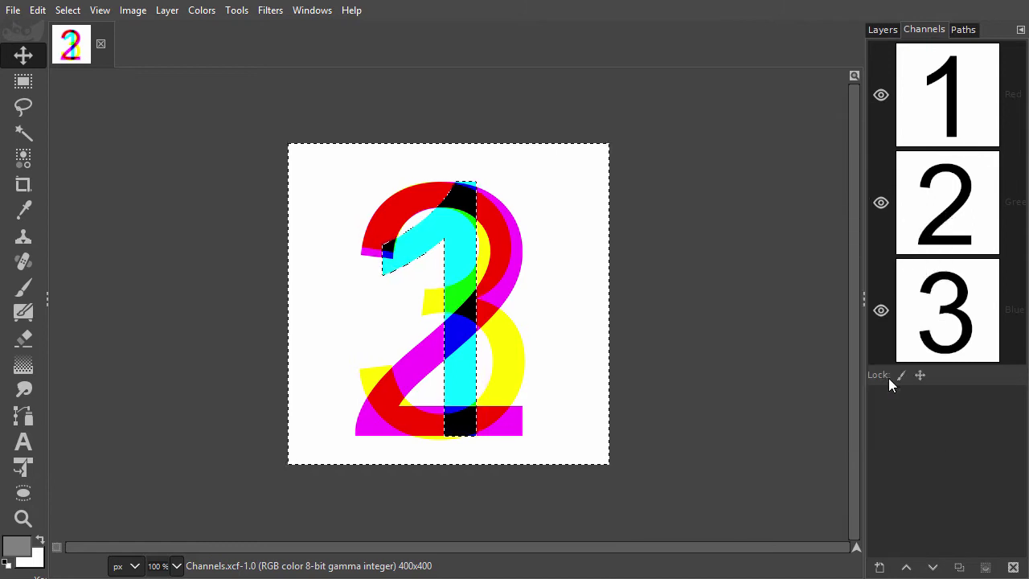
{"action": "right_click", "coordinate": [952, 316]}
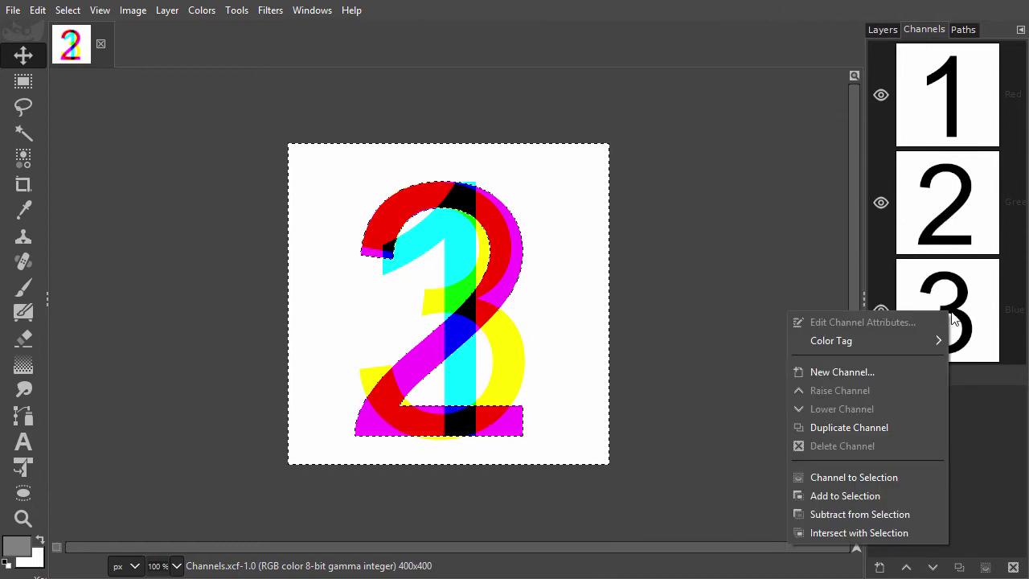
{"action": "left_click", "coordinate": [879, 479]}
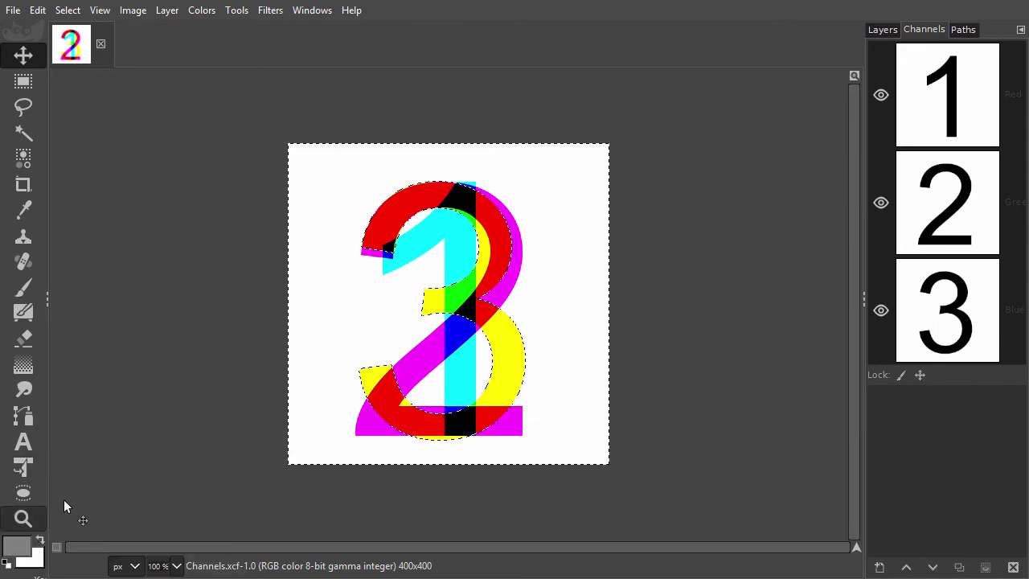
{"action": "left_click", "coordinate": [34, 284]}
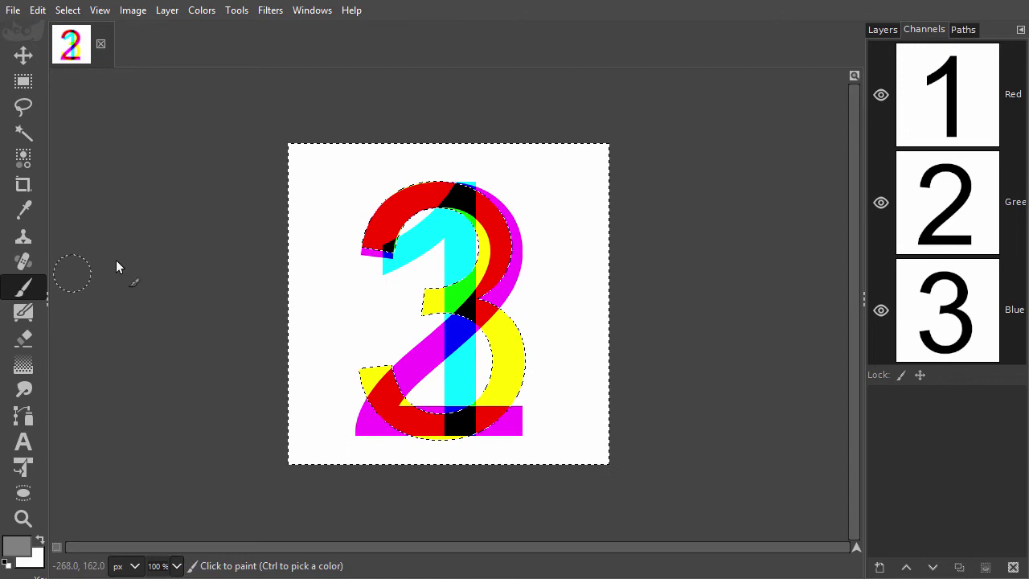
{"action": "mouse_move", "coordinate": [320, 174]}
{"action": "left_mouse_down"}
{"action": "mouse_move", "coordinate": [306, 187]}
{"action": "mouse_move", "coordinate": [335, 201]}
{"action": "mouse_move", "coordinate": [335, 218]}
{"action": "mouse_move", "coordinate": [314, 230]}
{"action": "left_mouse_up"}
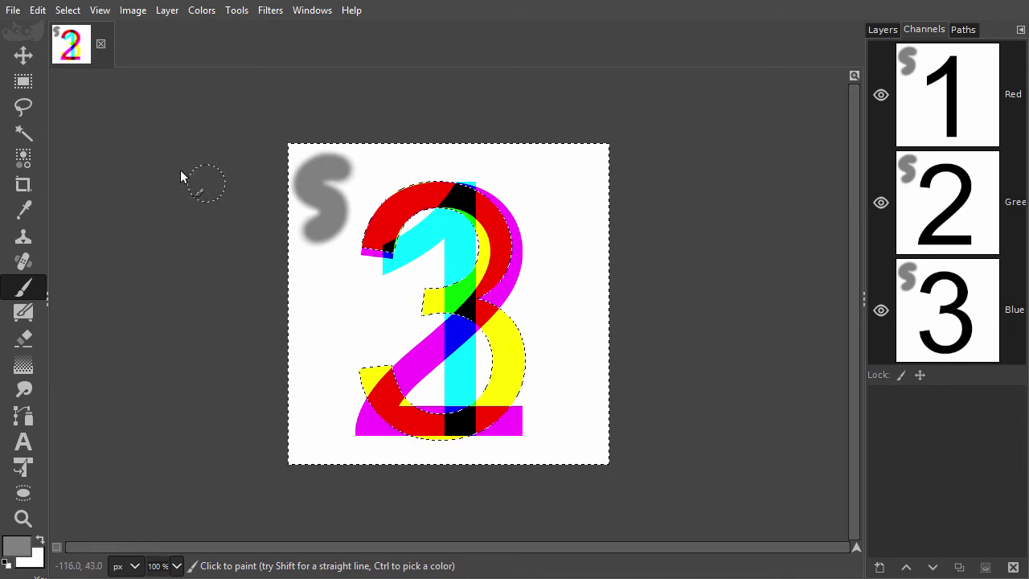
{"action": "left_click", "coordinate": [37, 11]}
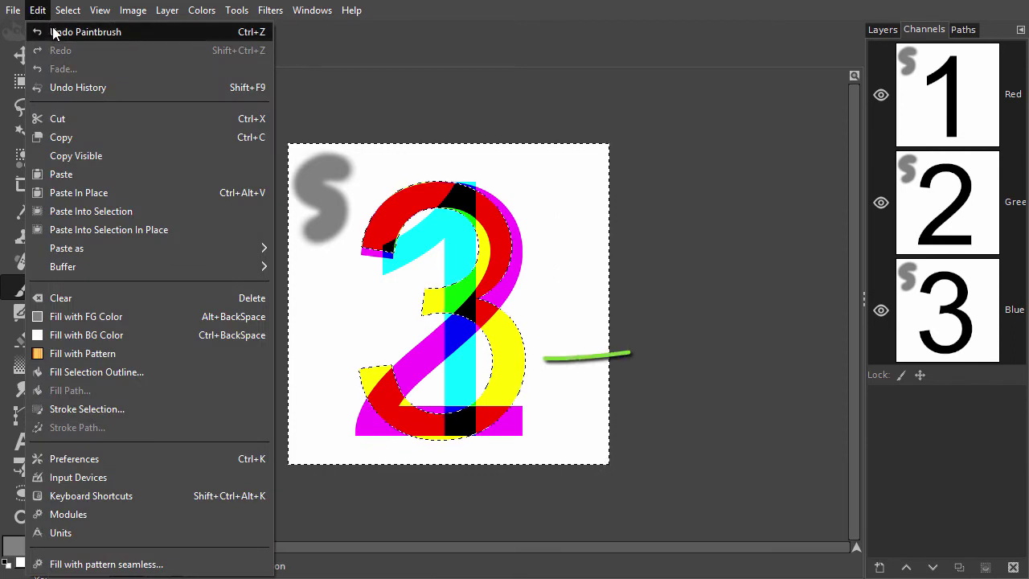
{"action": "left_click", "coordinate": [53, 31]}
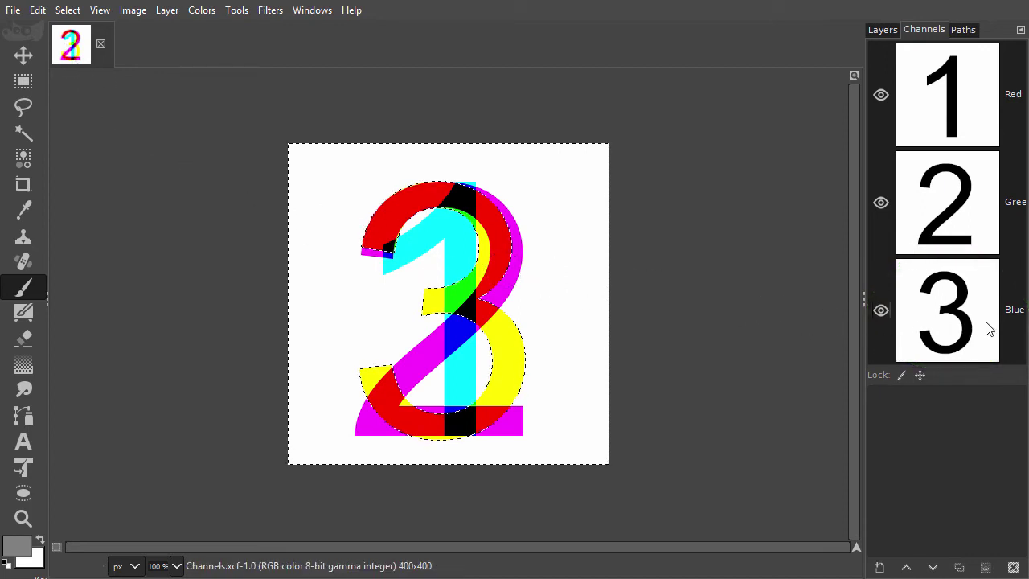
- Switch to the Layers tab and toggle Quick Mask on, brushing the 3's lower curve, then off
{"action": "left_click", "coordinate": [885, 28]}
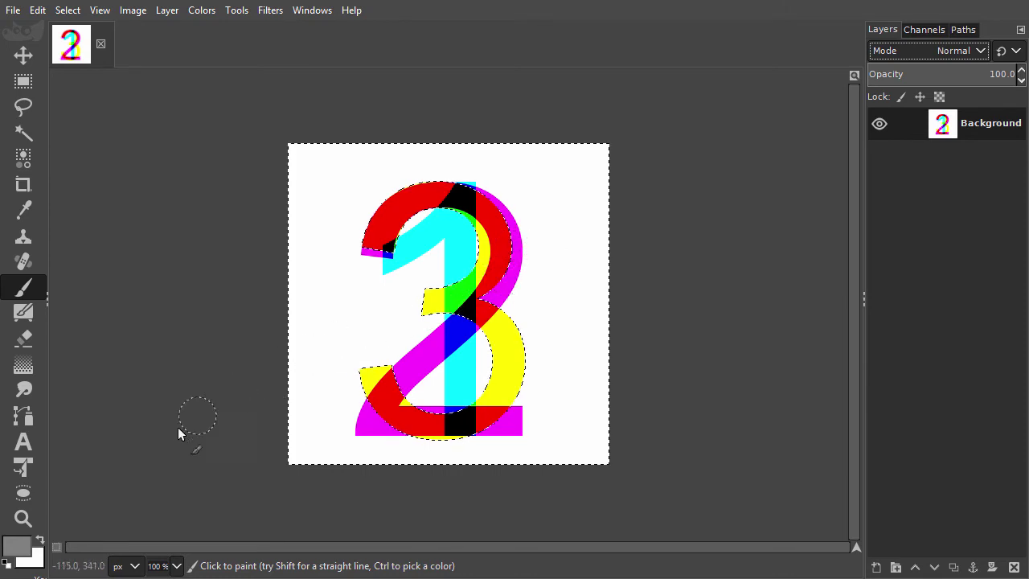
{"action": "left_click", "coordinate": [56, 548]}
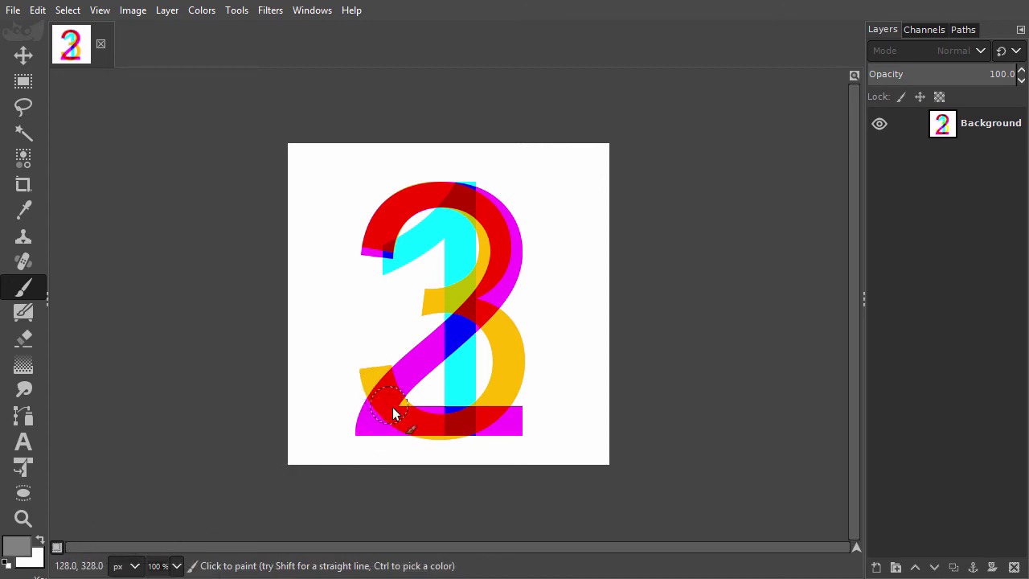
{"action": "mouse_move", "coordinate": [392, 407]}
{"action": "left_mouse_down"}
{"action": "mouse_move", "coordinate": [448, 420]}
{"action": "mouse_move", "coordinate": [500, 395]}
{"action": "mouse_move", "coordinate": [514, 345]}
{"action": "mouse_move", "coordinate": [458, 300]}
{"action": "mouse_move", "coordinate": [494, 239]}
{"action": "mouse_move", "coordinate": [469, 201]}
{"action": "mouse_move", "coordinate": [407, 209]}
{"action": "mouse_move", "coordinate": [380, 229]}
{"action": "left_mouse_up"}
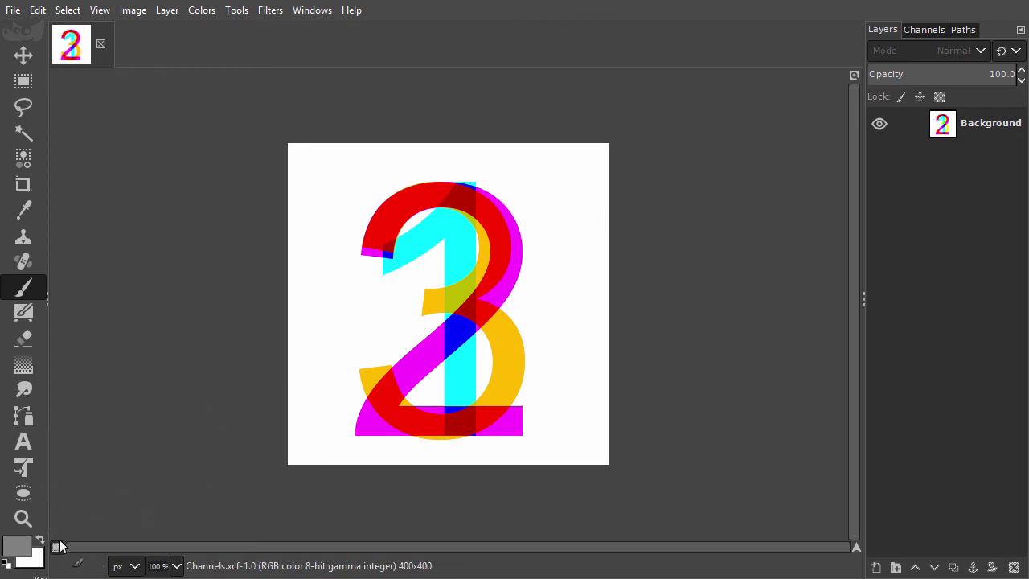
{"action": "left_click", "coordinate": [57, 548]}
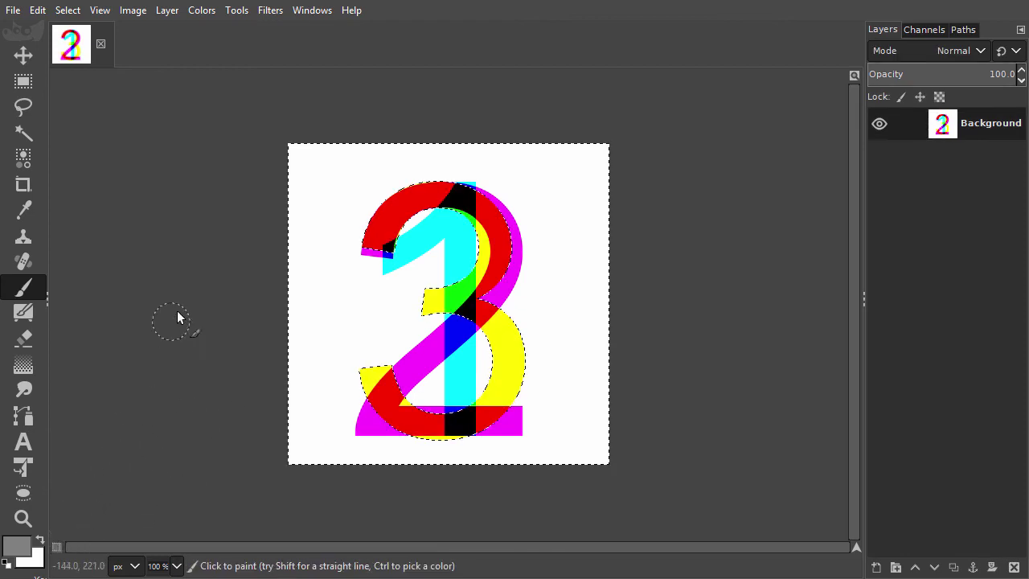
- Invert the selection with Select > Invert so only the 3 is selected, and pick the Move tool
{"action": "left_click", "coordinate": [67, 10]}
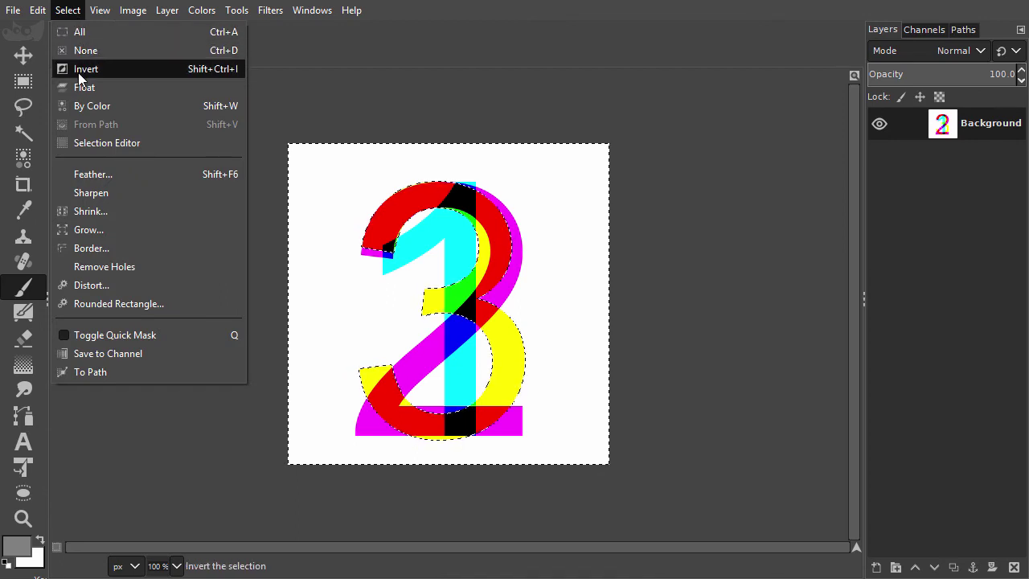
{"action": "left_click", "coordinate": [124, 68]}
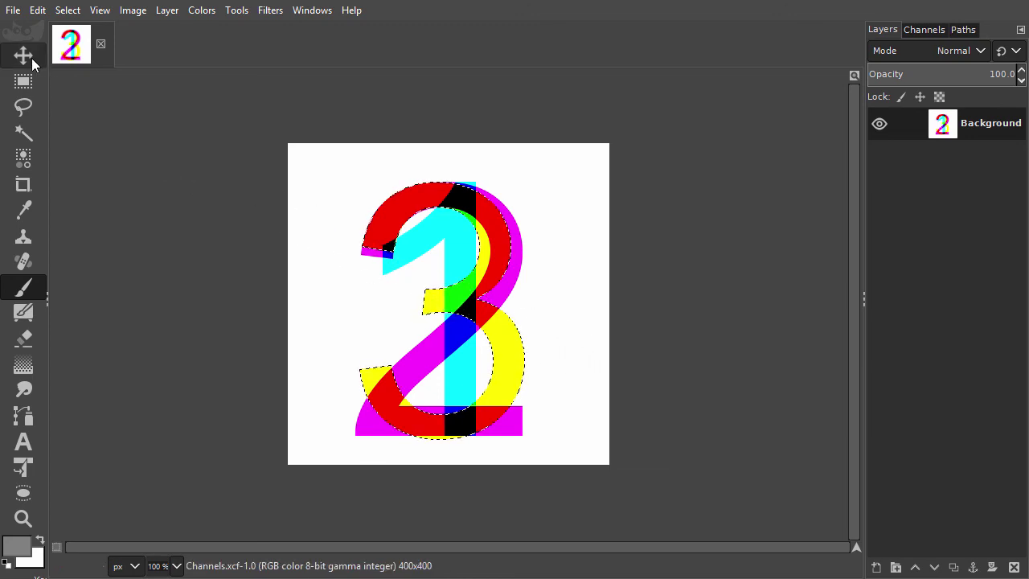
{"action": "left_click", "coordinate": [32, 60]}
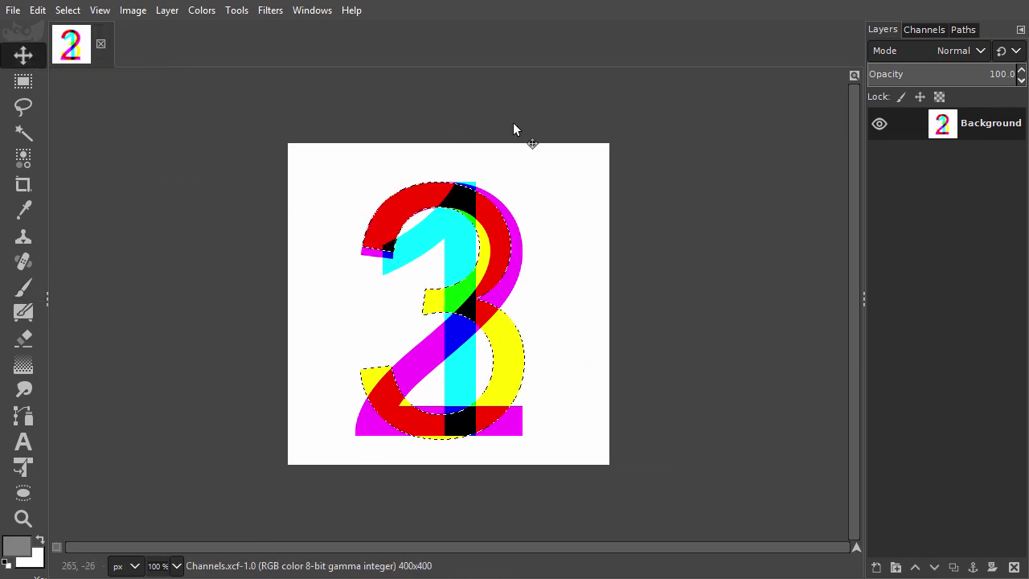
- Add a Selection-based layer mask to the Background layer
{"action": "right_click", "coordinate": [945, 134]}
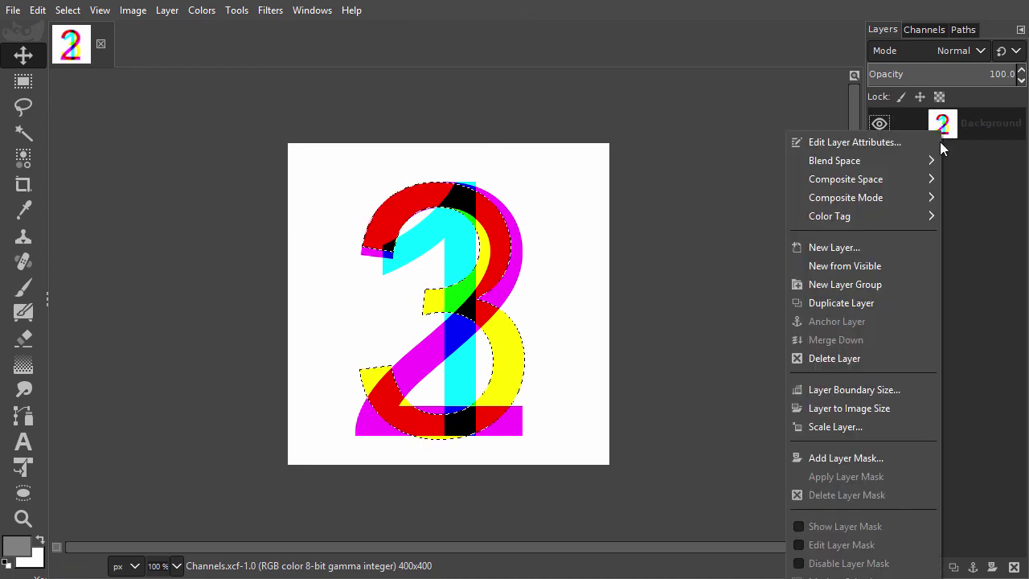
{"action": "left_click", "coordinate": [877, 461]}
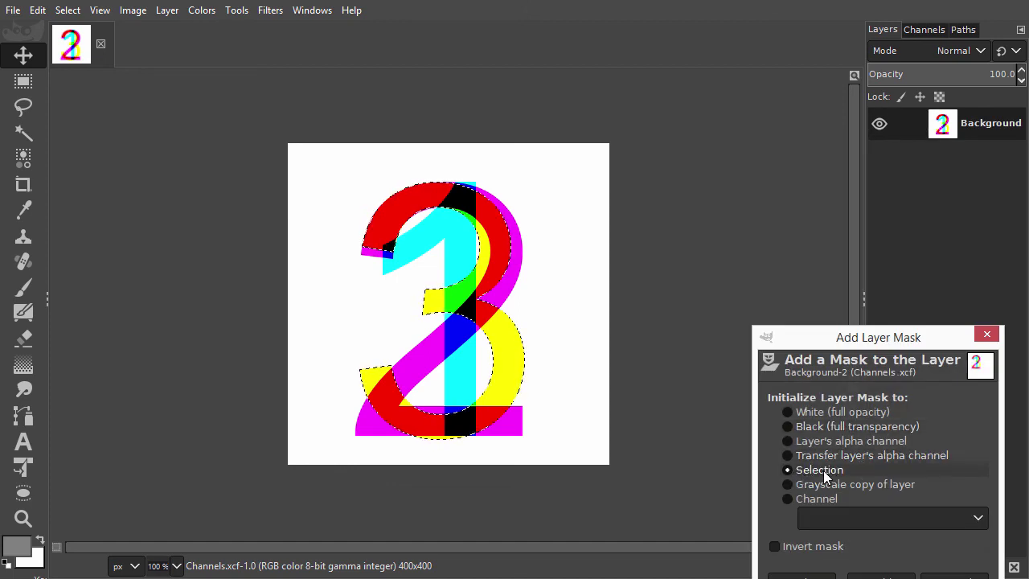
{"action": "key", "text": "Return"}
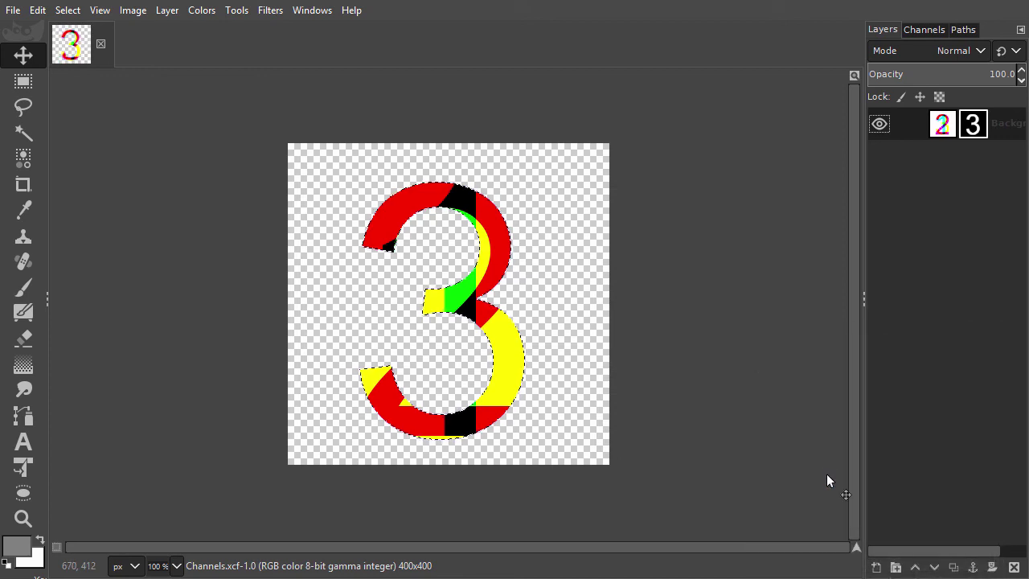